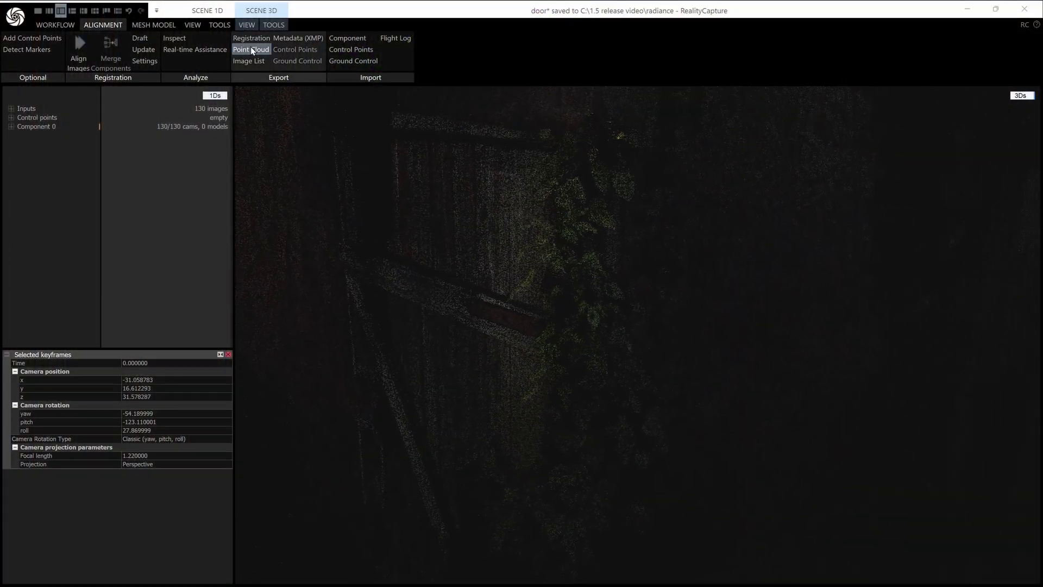
Step: Export the registration as a Radiance Fields Transformation File named transforms
{"action": "left_click", "coordinate": [248, 39]}
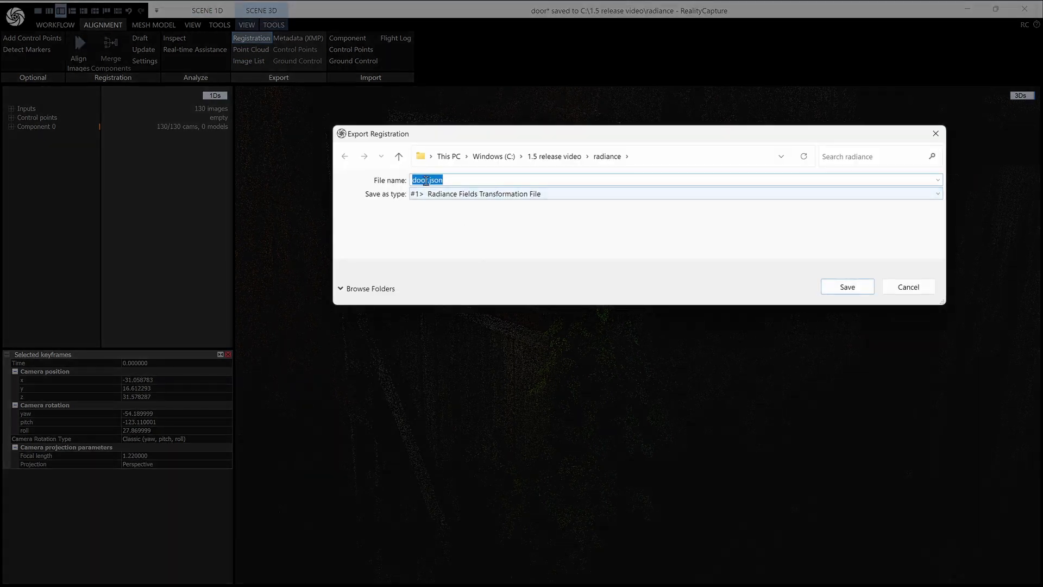
{"action": "double_click", "coordinate": [426, 181]}
{"action": "type", "text": "transforms"}
{"action": "key", "text": "Return"}
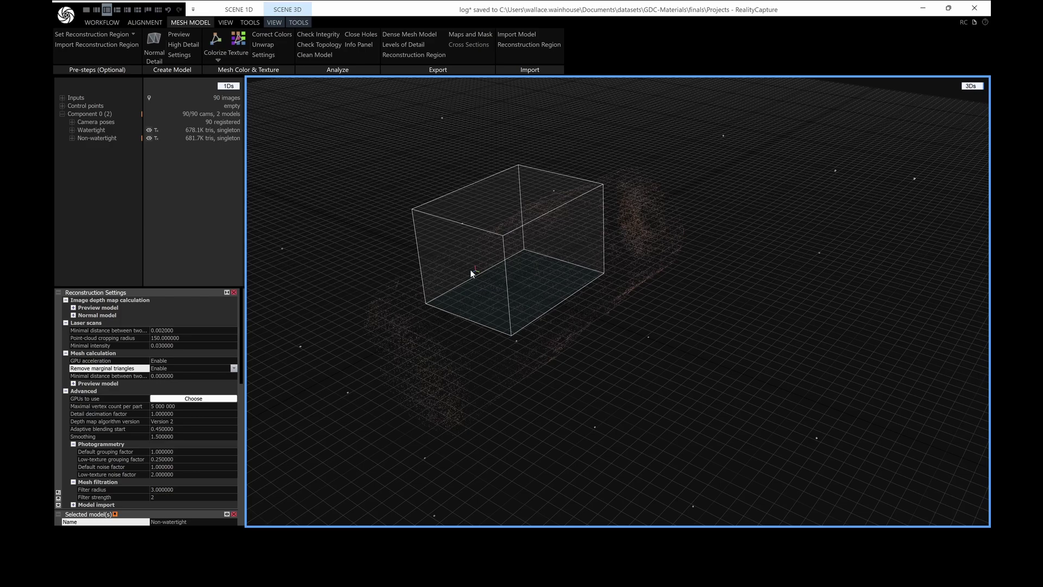
Step: Show the Watertight model in the 3D view and view it within its reconstruction region
{"action": "mouse_move", "coordinate": [470, 269]}
{"action": "left_mouse_down"}
{"action": "mouse_move", "coordinate": [503, 288]}
{"action": "mouse_move", "coordinate": [461, 284]}
{"action": "left_mouse_up"}
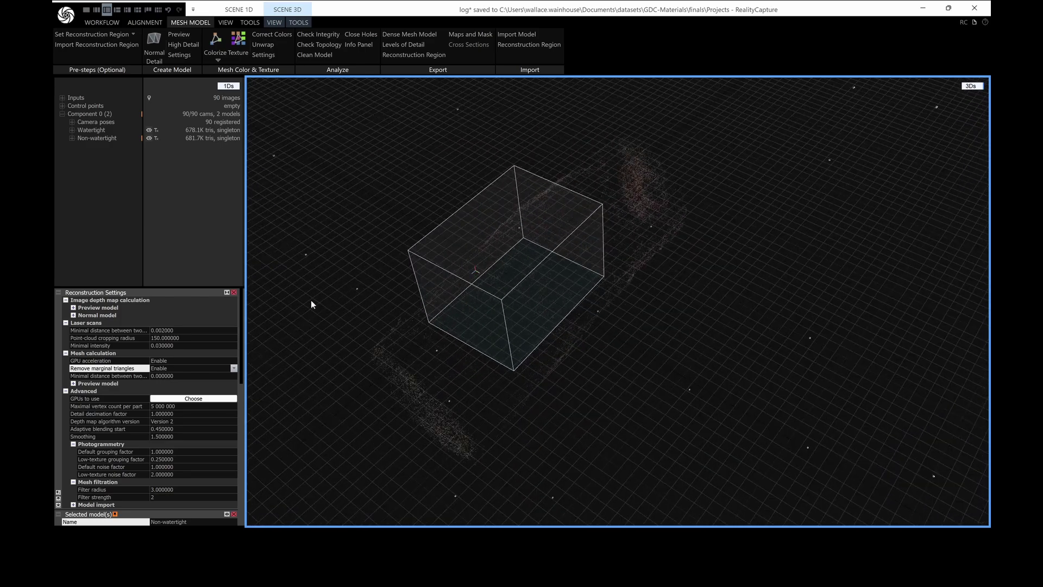
{"action": "left_click", "coordinate": [149, 130]}
{"action": "left_click_drag", "start_coordinate": [464, 325], "coordinate": [454, 305]}
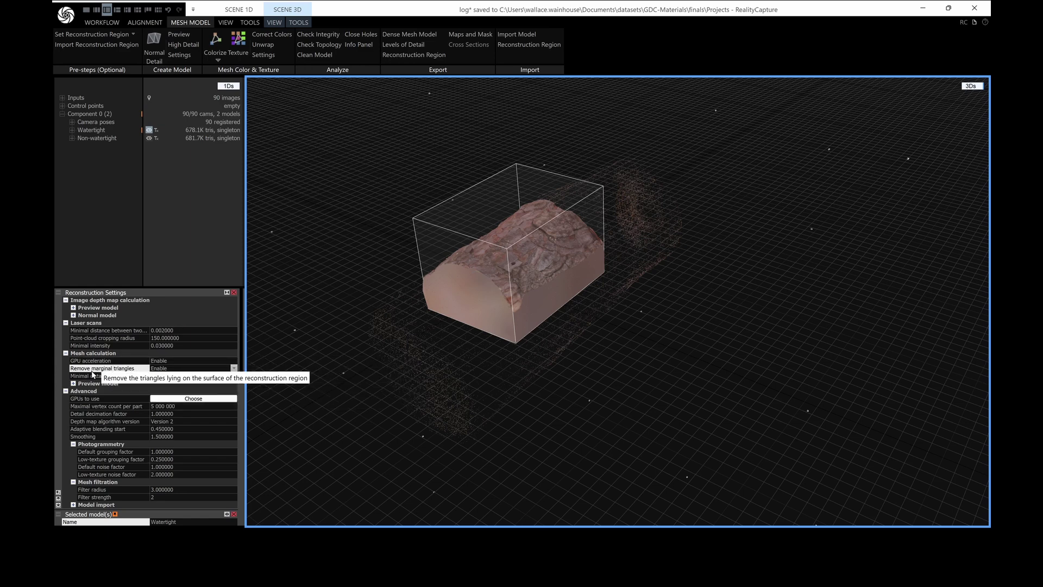
Step: Check the Remove marginal triangles setting and show the Non-watertight model in the 3D view for comparison
{"action": "left_click", "coordinate": [234, 368]}
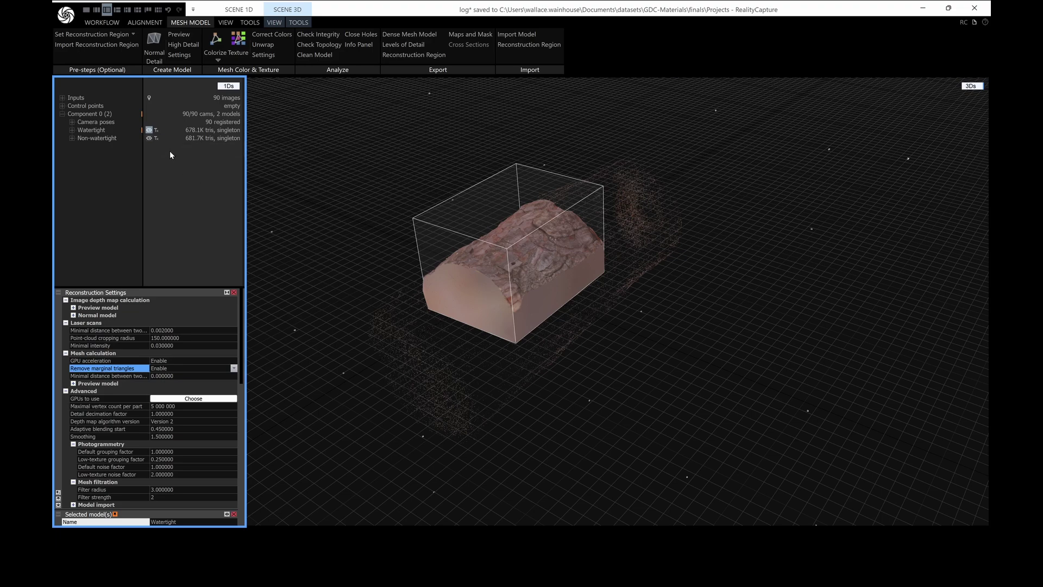
{"action": "left_click", "coordinate": [149, 139]}
{"action": "left_click_drag", "start_coordinate": [532, 285], "coordinate": [579, 291]}
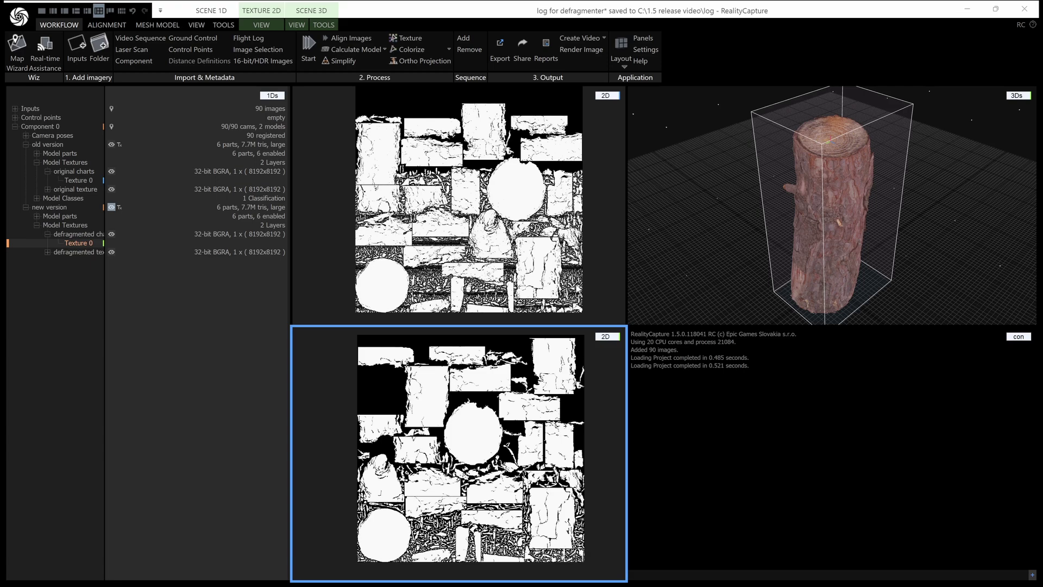
Step: Compare the original charts texture with the defragmented charts texture up close in the two 2D views
{"action": "scroll", "coordinate": [459, 205], "scroll_direction": "up", "scroll_amount": 8}
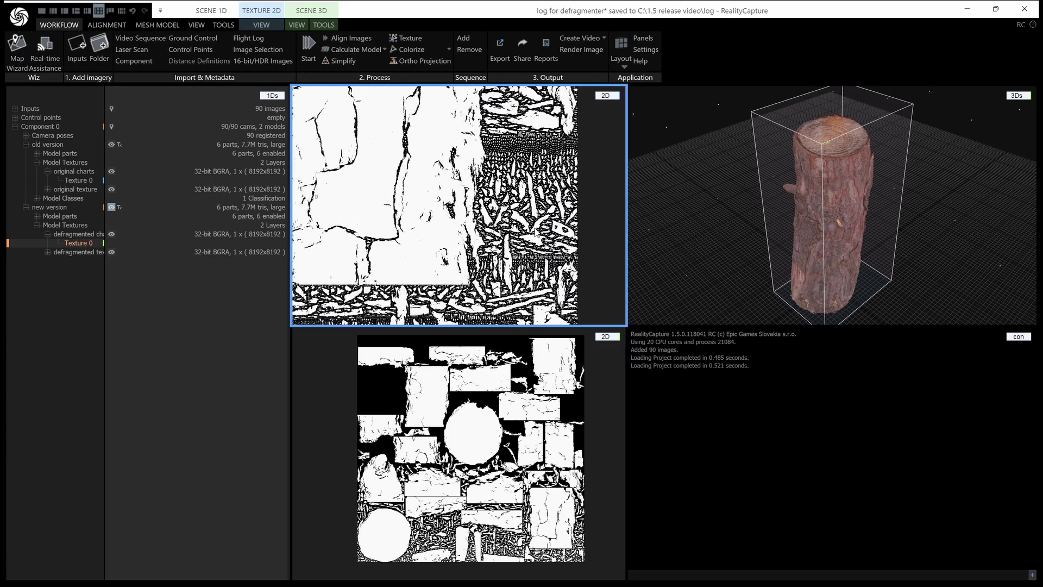
{"action": "left_click_drag", "start_coordinate": [459, 228], "coordinate": [459, 171]}
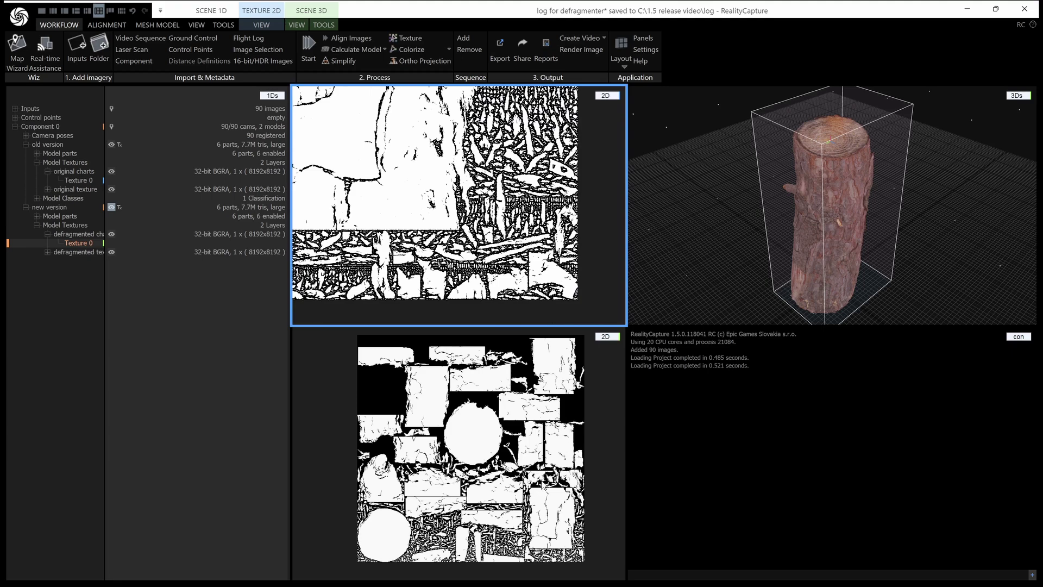
{"action": "scroll", "coordinate": [546, 480], "scroll_direction": "up", "scroll_amount": 8}
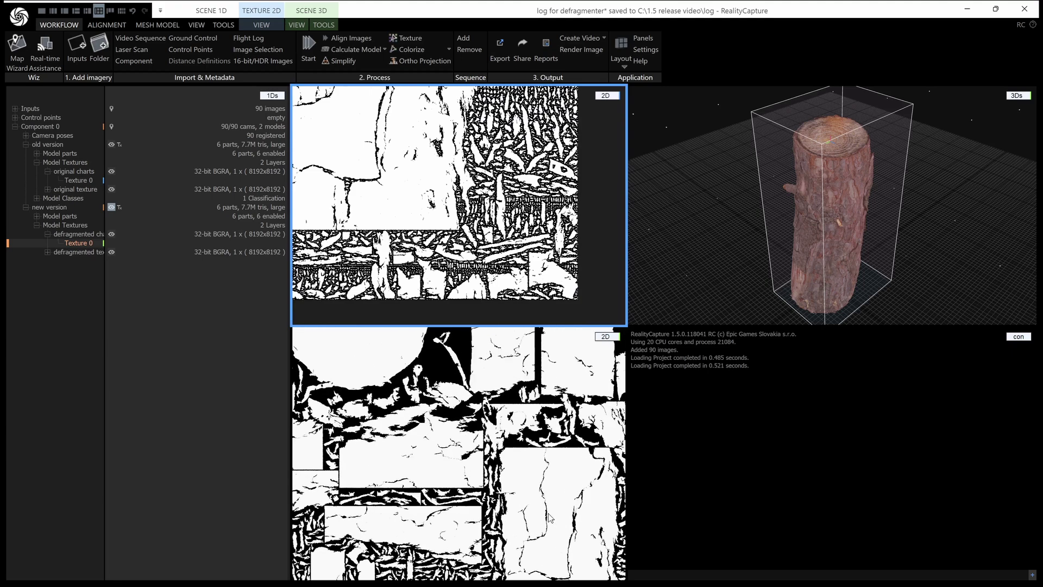
{"action": "left_click_drag", "start_coordinate": [450, 460], "coordinate": [478, 429]}
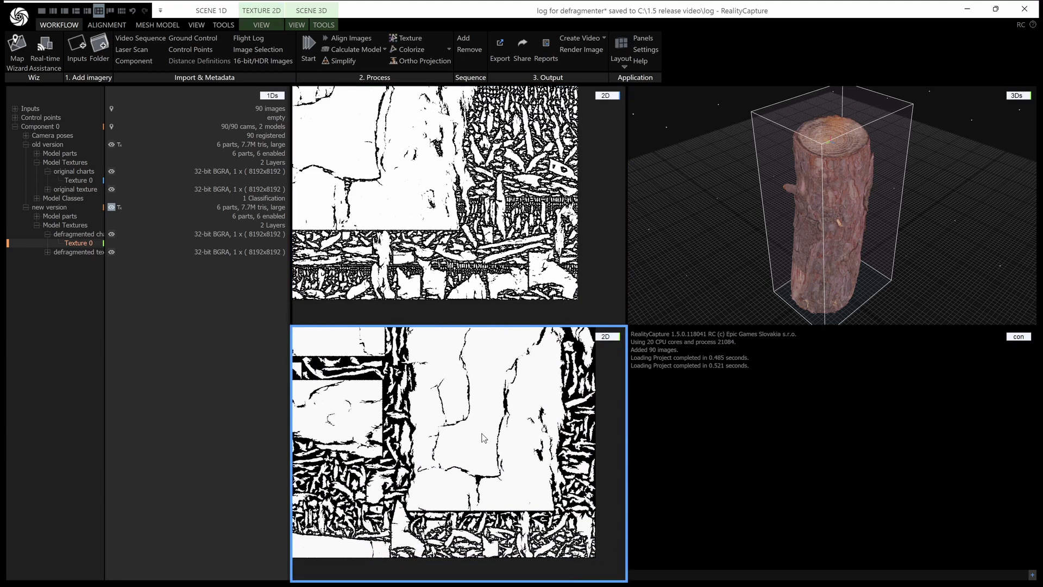
Step: Open the mesh color and texture settings and the Unwrap tool to check the Defragment charts option in both
{"action": "left_click", "coordinate": [154, 25]}
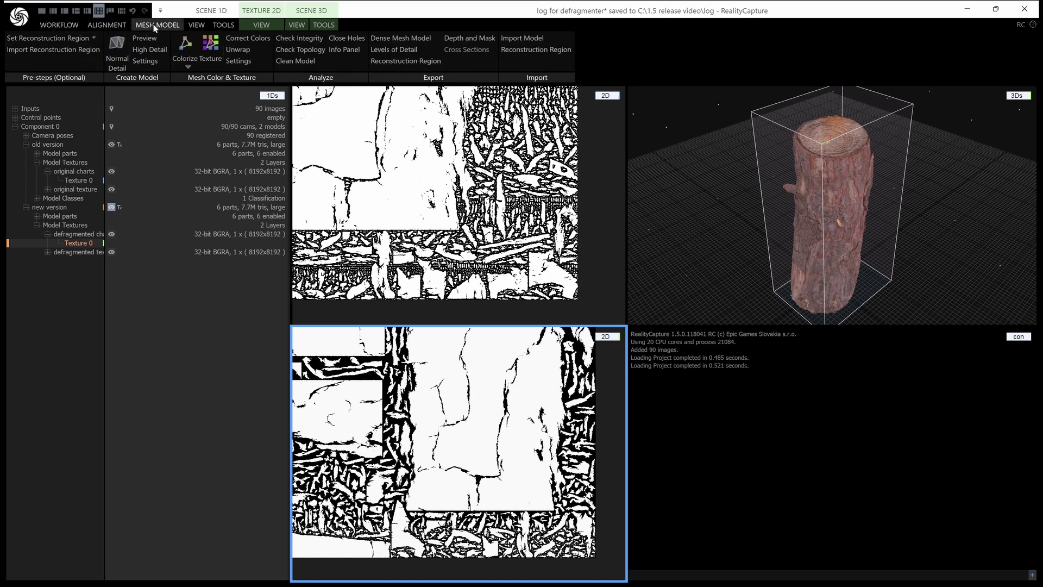
{"action": "left_click", "coordinate": [238, 61]}
{"action": "left_click", "coordinate": [255, 86]}
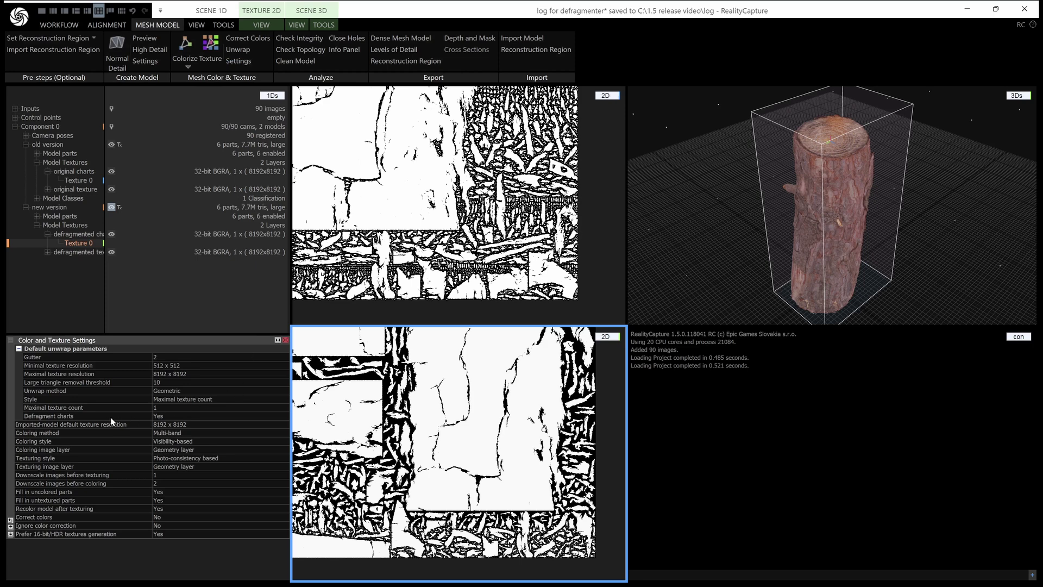
{"action": "mouse_move", "coordinate": [99, 422]}
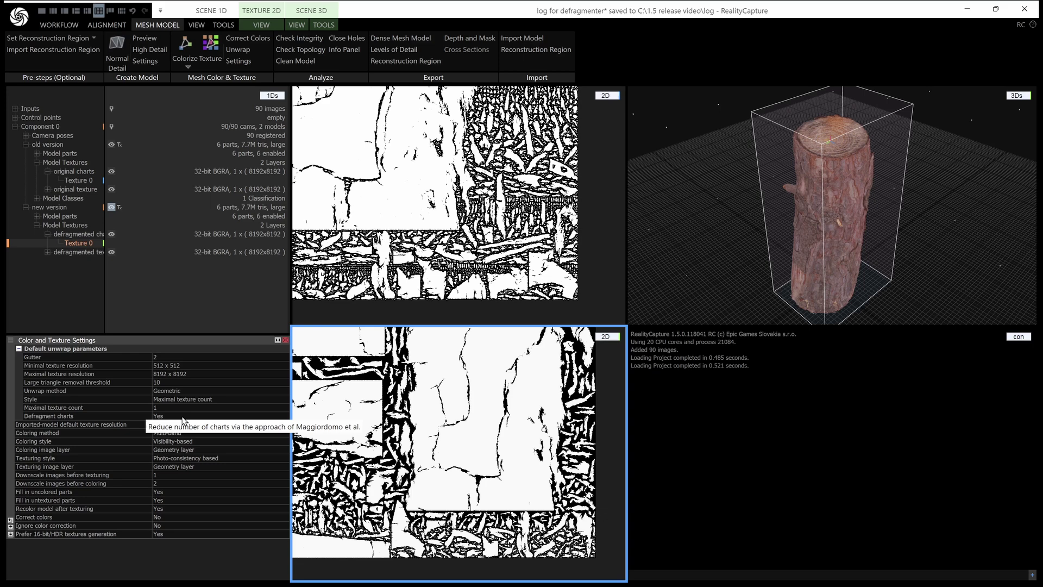
{"action": "left_click", "coordinate": [238, 49]}
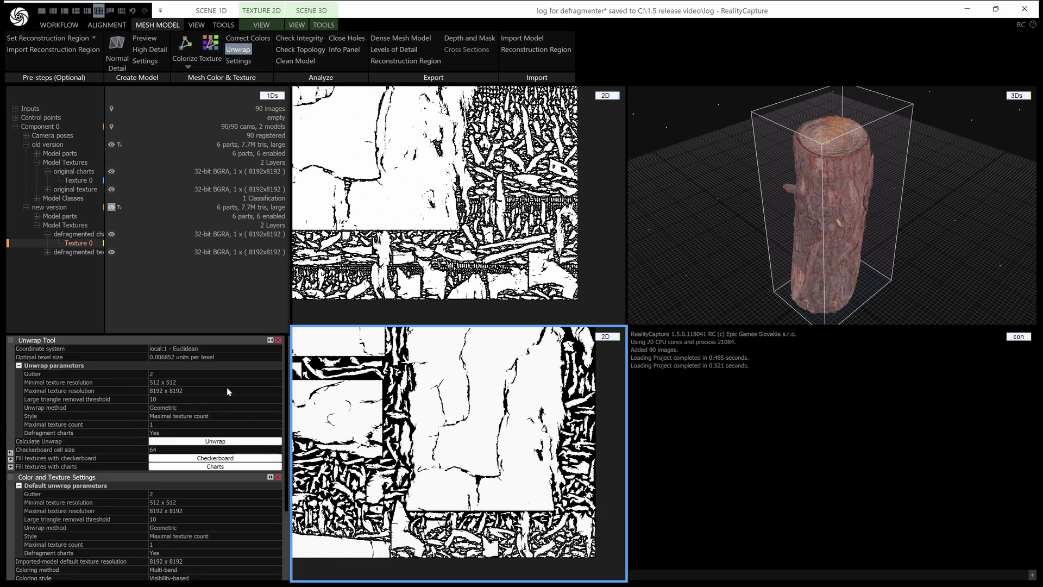
{"action": "mouse_move", "coordinate": [81, 438]}
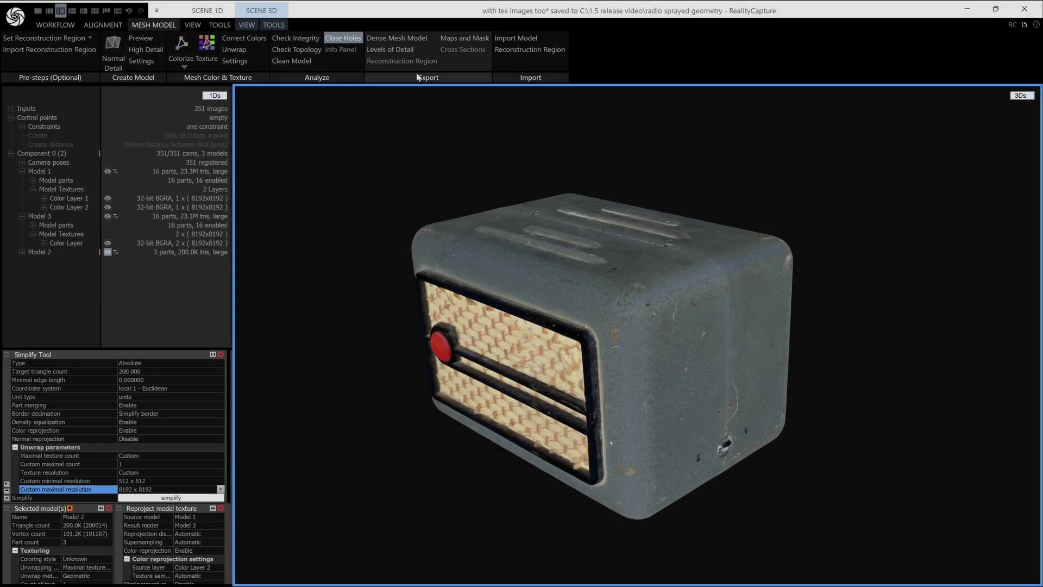
Step: Export the dense mesh of Model 2 in the Universal Scene Description Zipped (*.usdz) format
{"action": "left_click", "coordinate": [411, 43]}
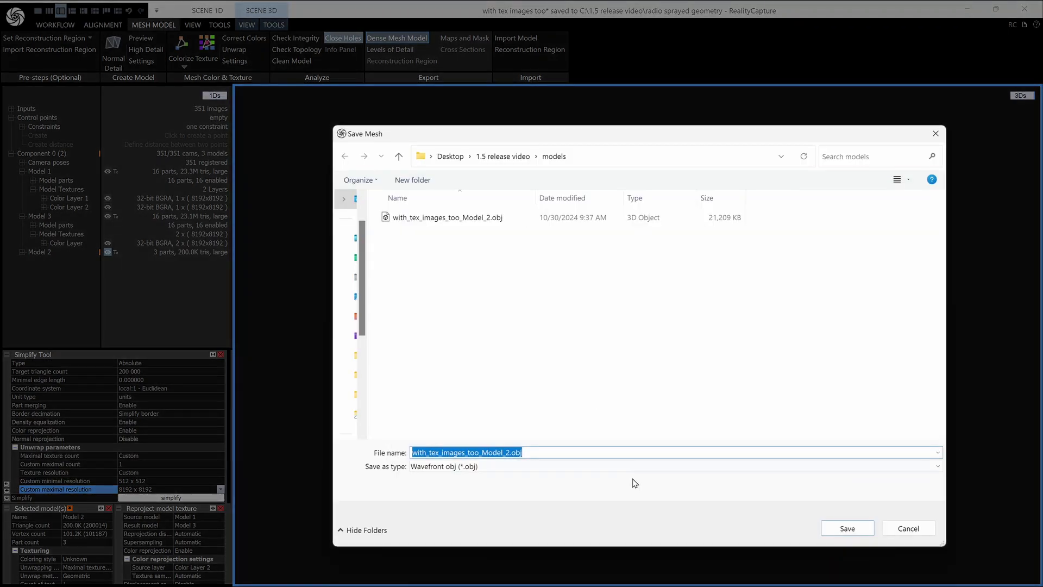
{"action": "left_click", "coordinate": [619, 465]}
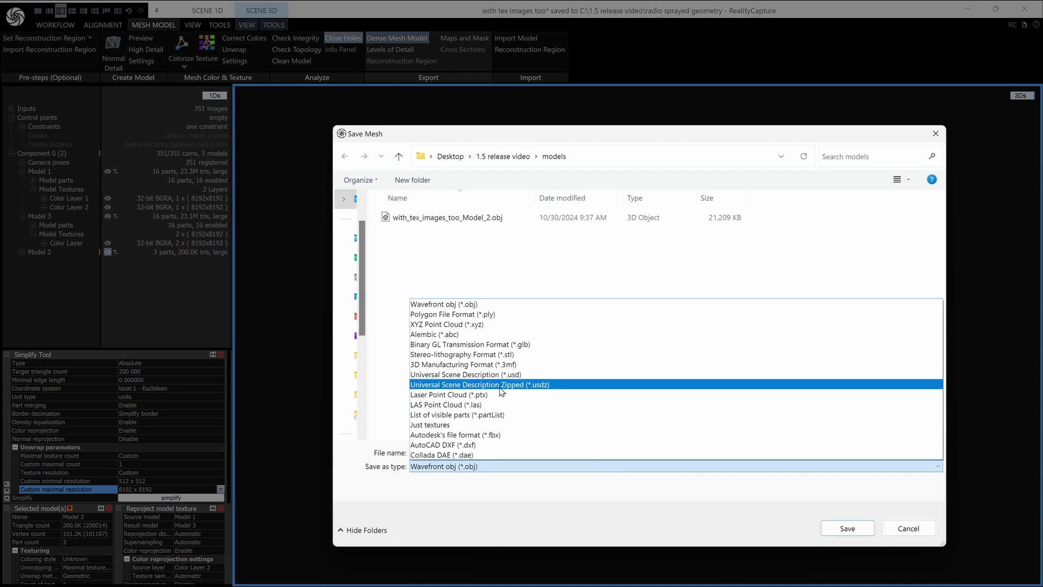
{"action": "left_click", "coordinate": [500, 385]}
{"action": "key", "text": "Return"}
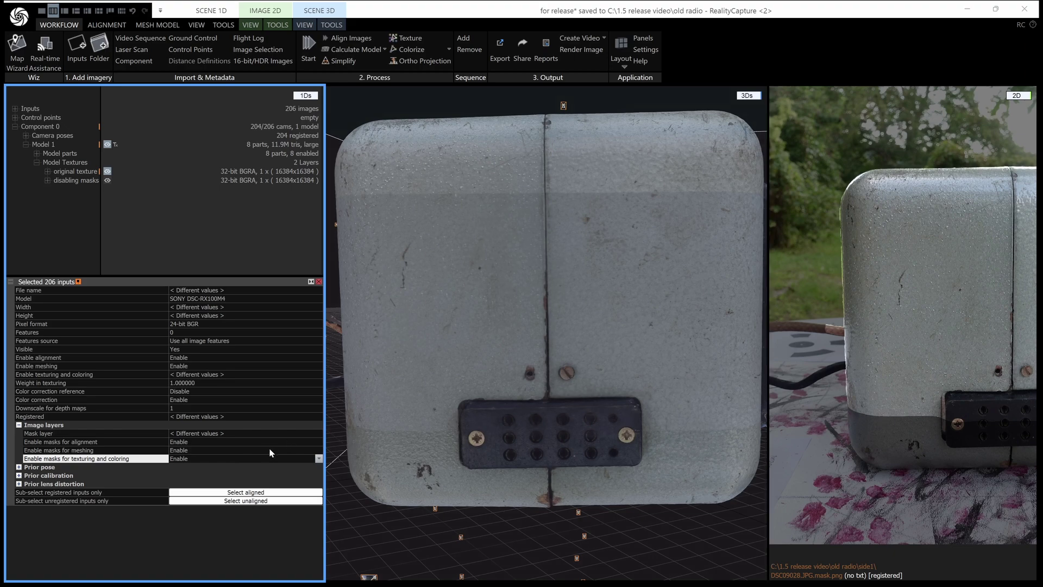
Step: Disable masks for texturing and coloring on the selected inputs and display the model's disabling masks texture layer
{"action": "left_click", "coordinate": [320, 459]}
{"action": "left_click", "coordinate": [274, 475]}
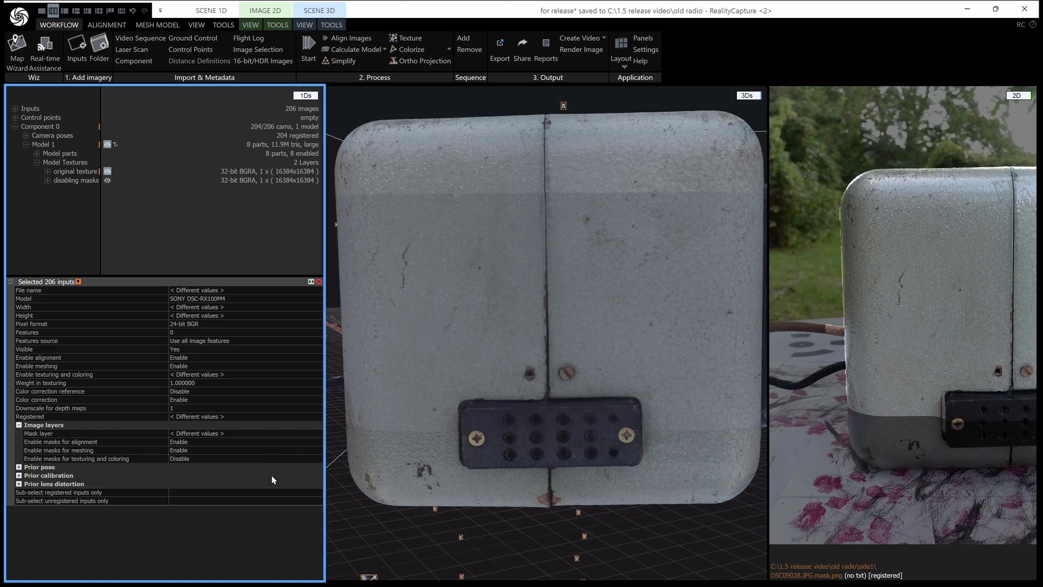
{"action": "left_click", "coordinate": [108, 181]}
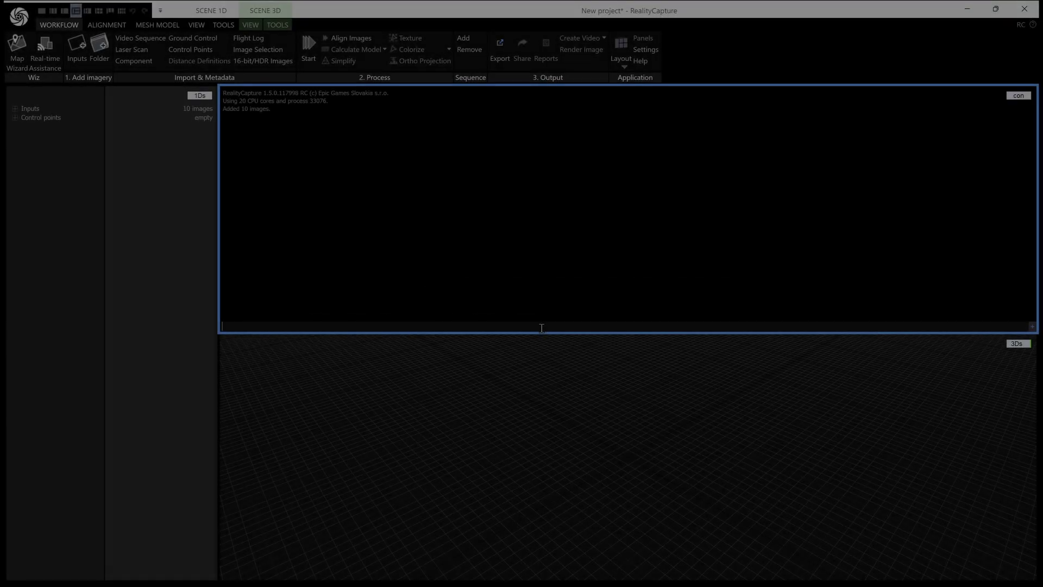
Step: Run the start command and the -setConstantCalibrationGroups command in the console
{"action": "key", "text": "Return"}
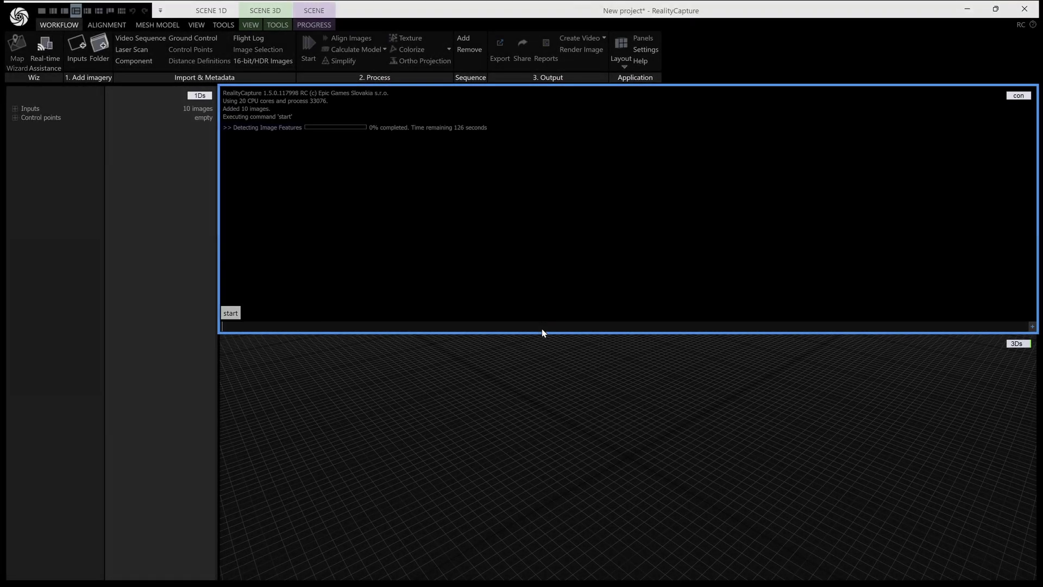
{"action": "type", "text": "-set"}
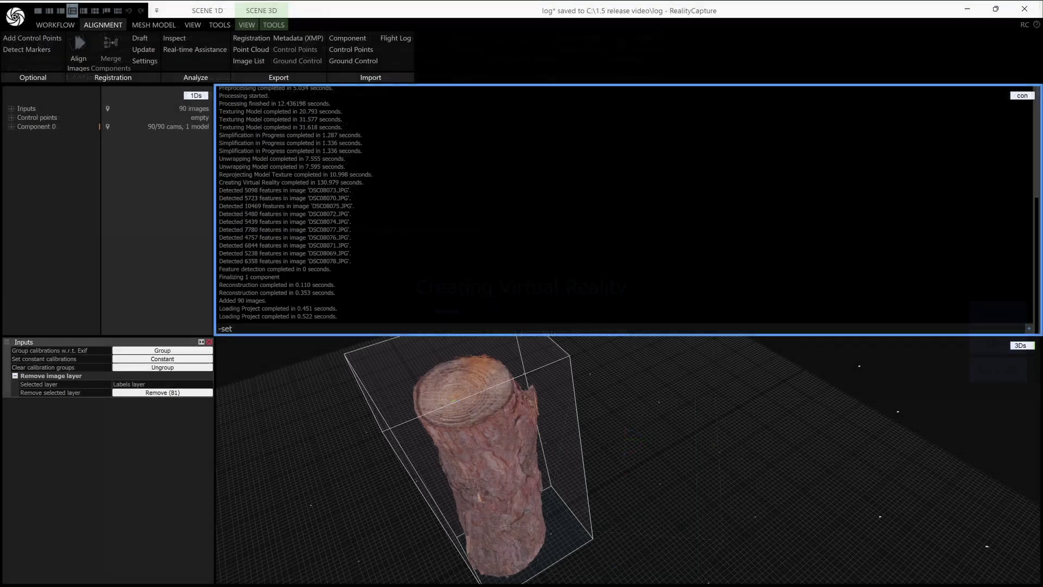
{"action": "type", "text": "ConstantCalibrationGroups"}
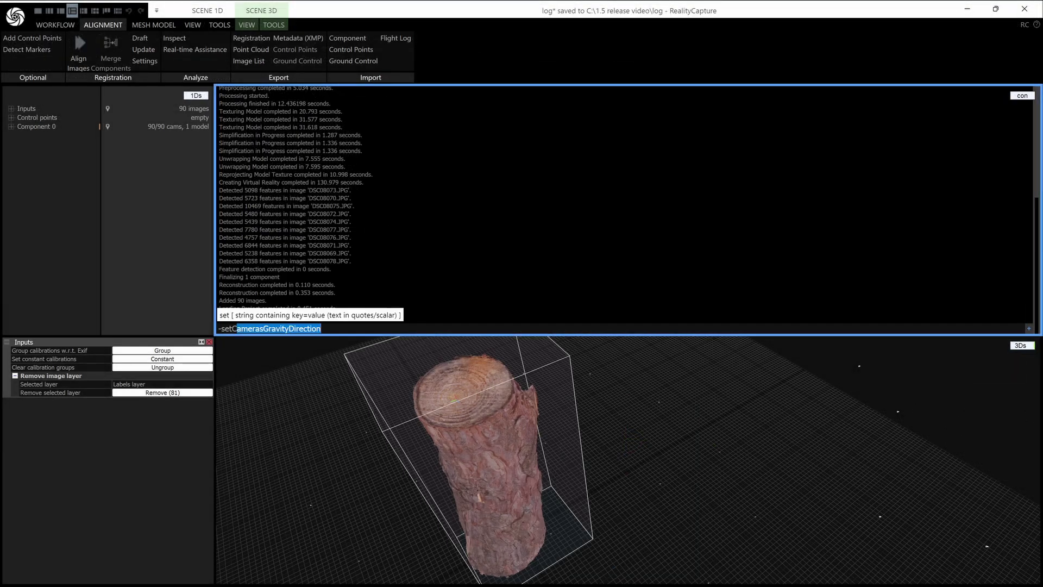
{"action": "key", "text": "Return"}
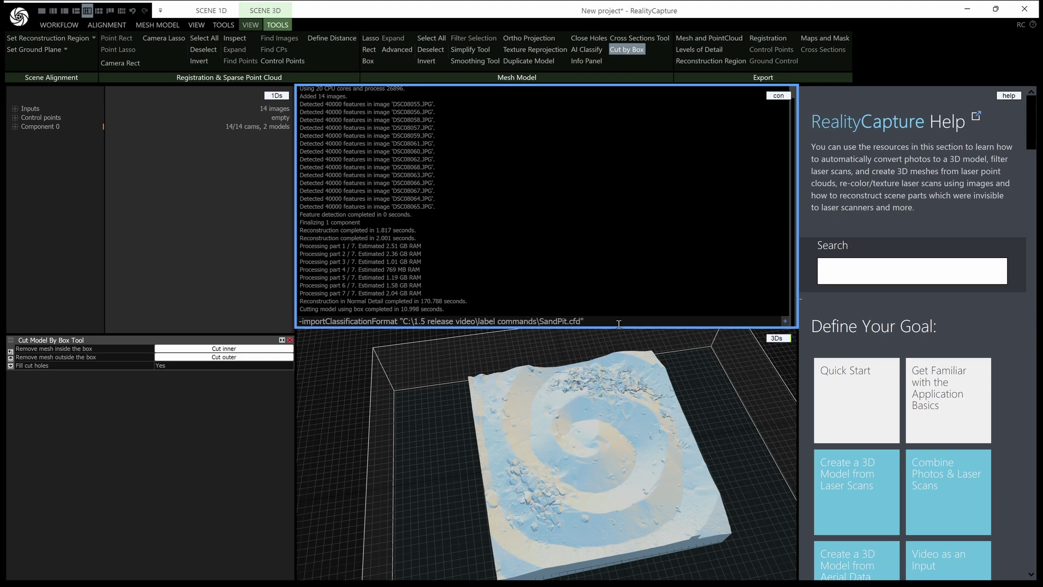
Step: Import the classification format "C:\1.5 release video\label commands\SandPit.cfd" and run -transferClassification in the console
{"action": "key", "text": "Return"}
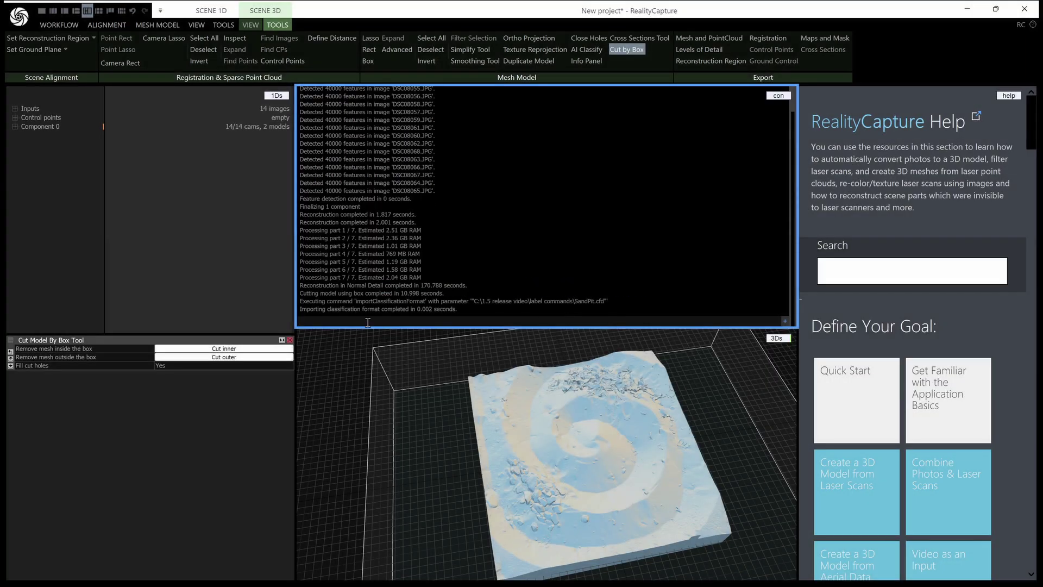
{"action": "type", "text": "-transferClassification"}
{"action": "key", "text": "Return"}
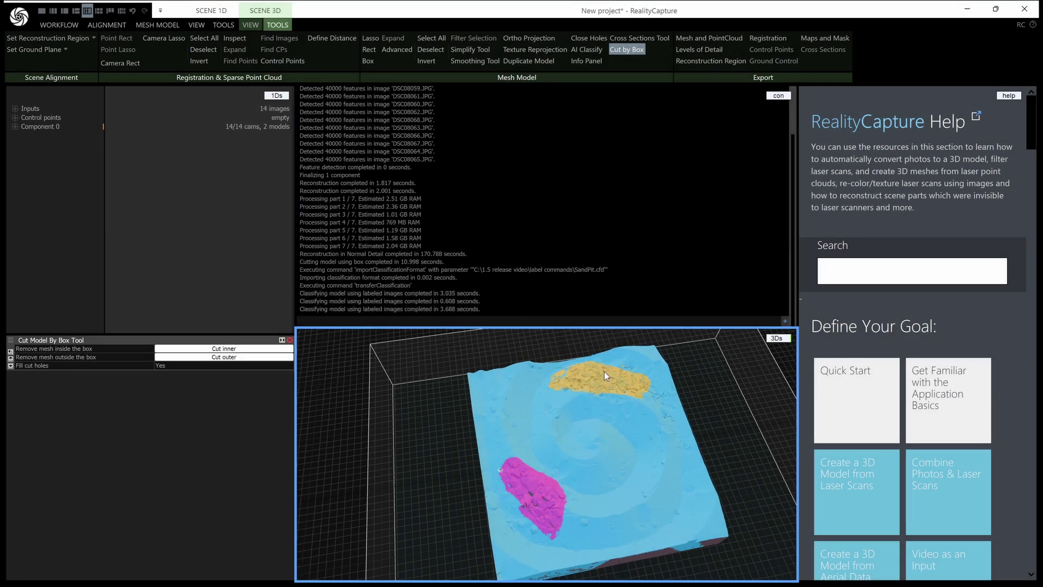
Step: Expand Component 0 to Model 2's classification classes and begin entering a -colorM command in the console
{"action": "left_click", "coordinate": [16, 126]}
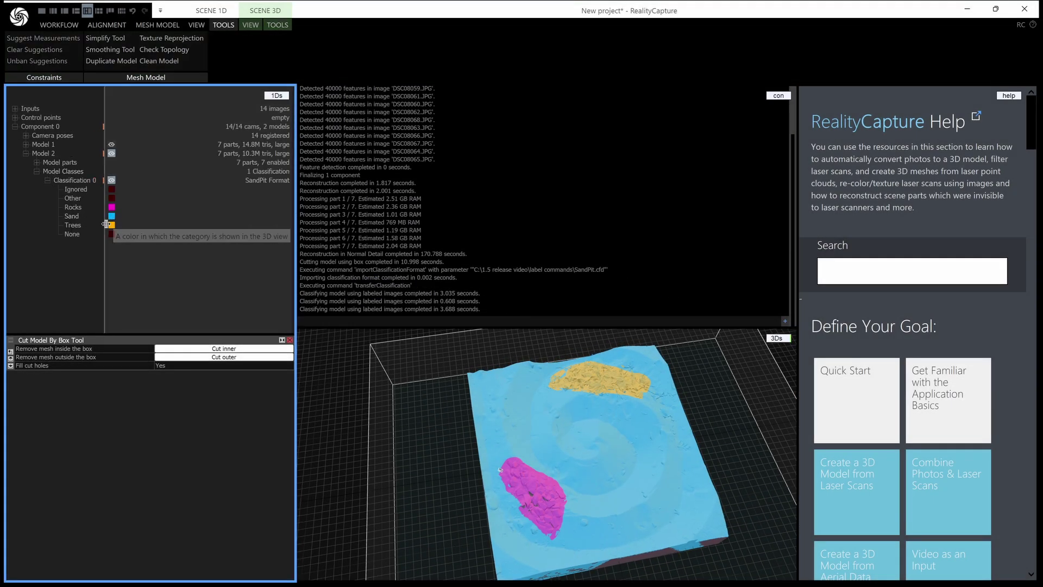
{"action": "left_click", "coordinate": [405, 322]}
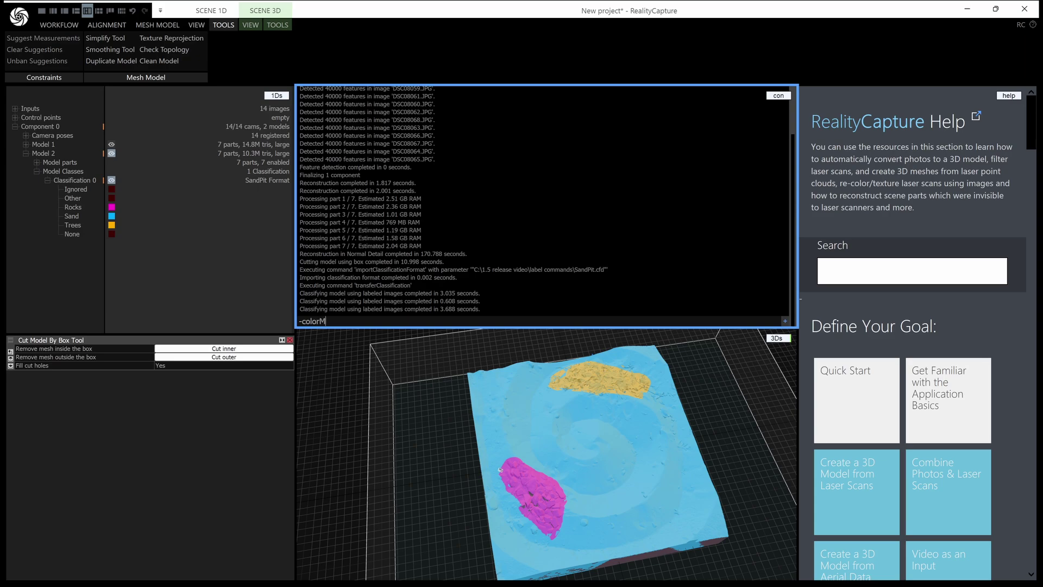